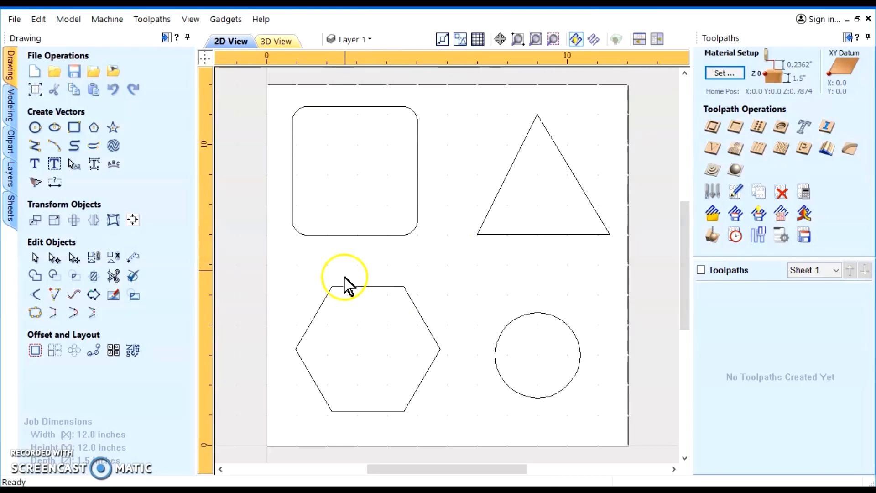
Turn on showing the common alignment tools on the drawing tab from the Alignment Tools panel
{"action": "left_click", "coordinate": [132, 221]}
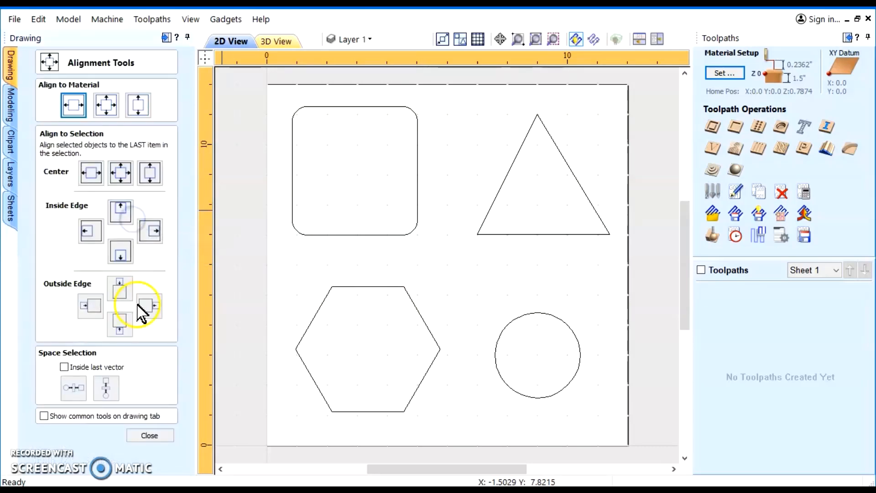
{"action": "left_click", "coordinate": [150, 435]}
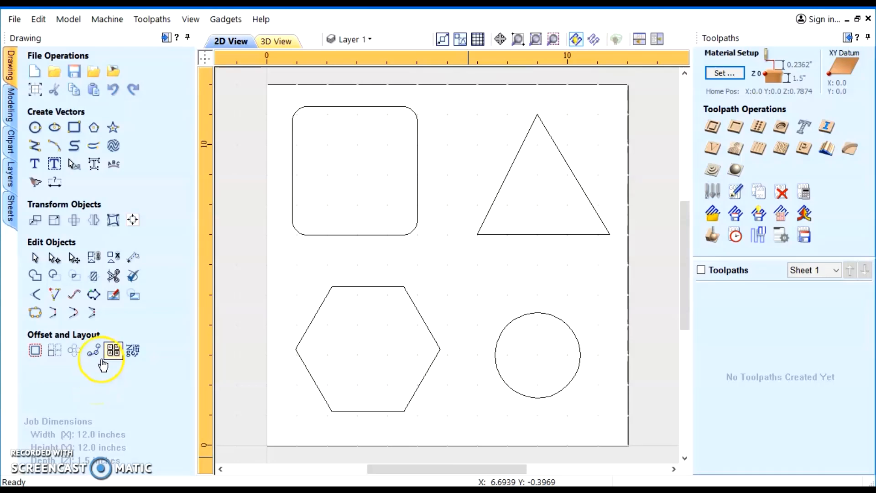
{"action": "left_click", "coordinate": [133, 221]}
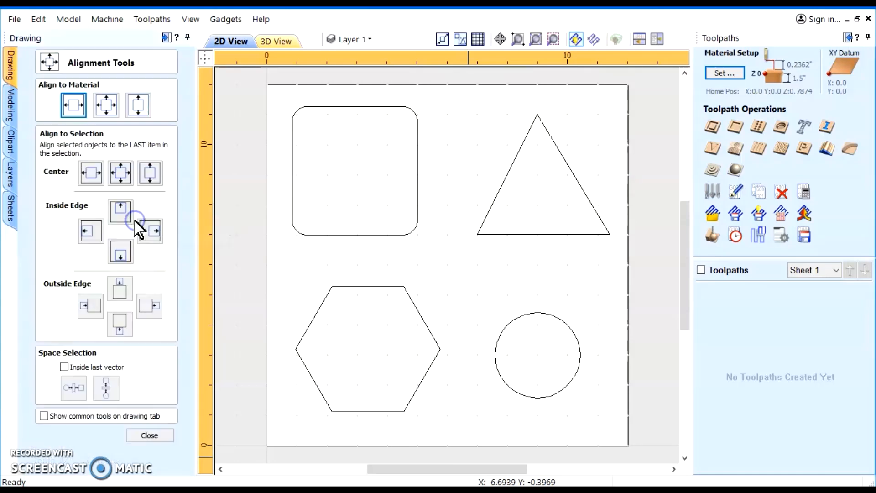
{"action": "left_click", "coordinate": [44, 416]}
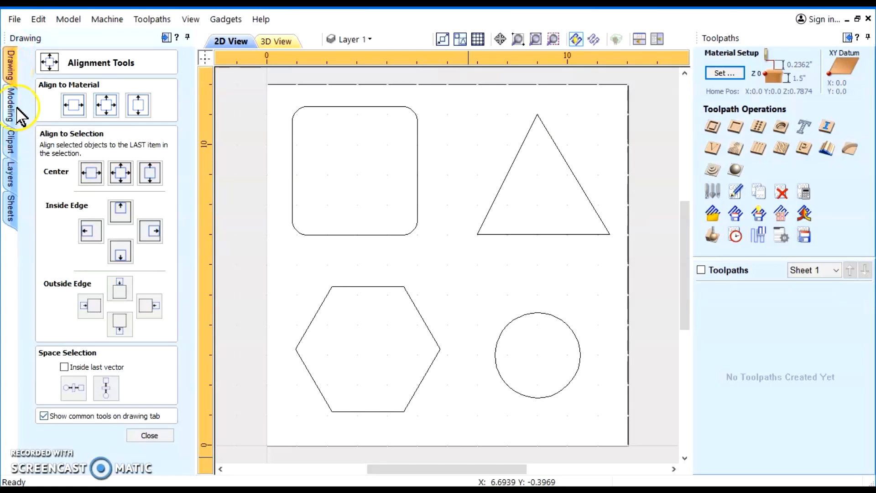
{"action": "left_click", "coordinate": [10, 73]}
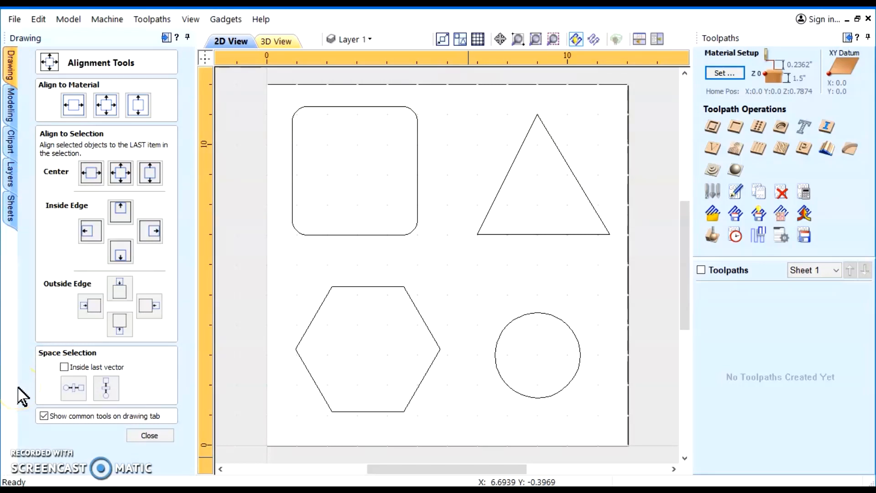
{"action": "left_click", "coordinate": [151, 436]}
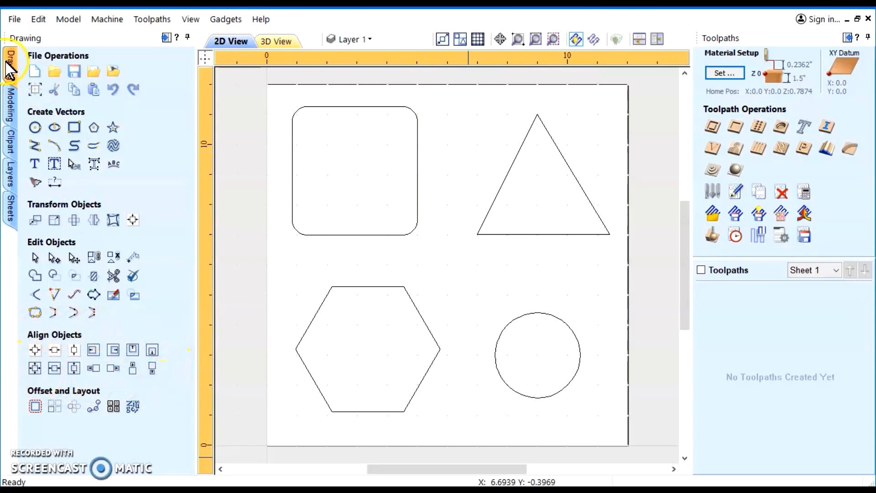
Browse the Modeling, Clipart, Layers and Sheets tabs and return to the Drawing tab
{"action": "left_click", "coordinate": [10, 106]}
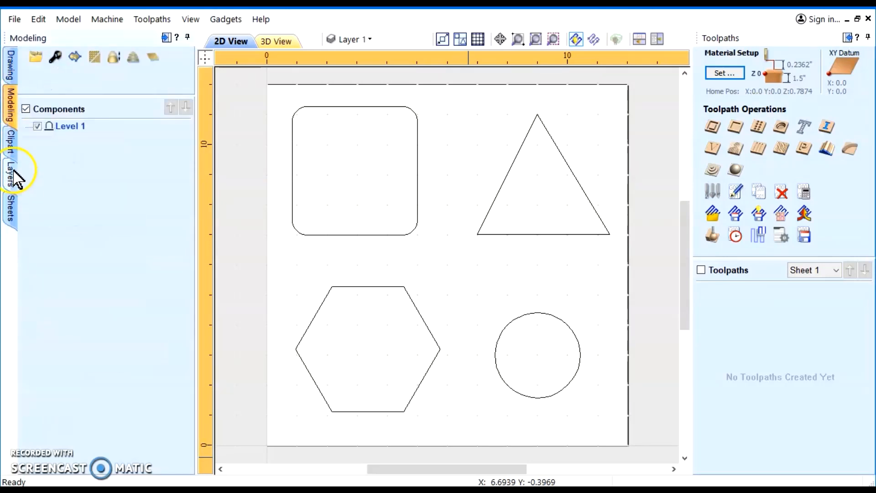
{"action": "left_click", "coordinate": [10, 139]}
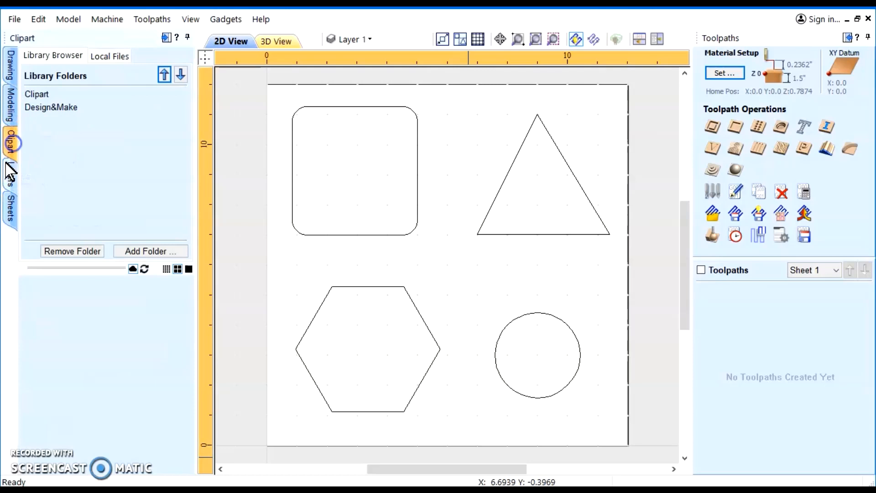
{"action": "left_click", "coordinate": [9, 185]}
{"action": "left_click", "coordinate": [10, 212]}
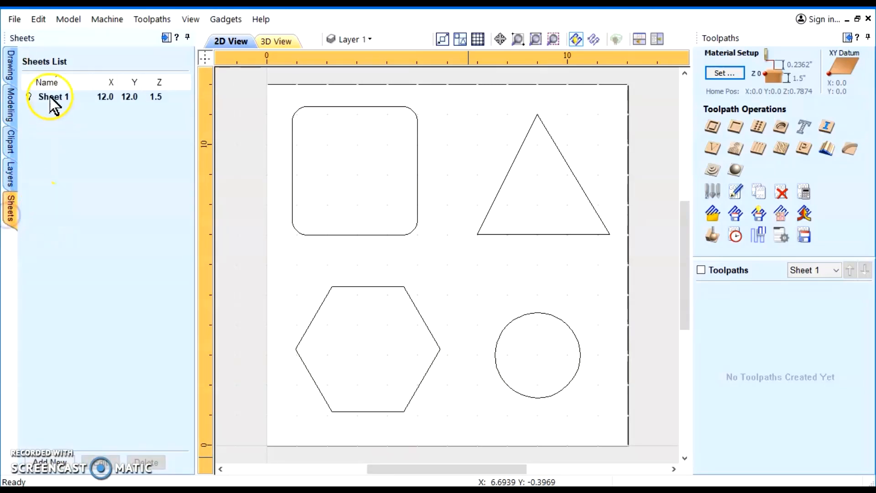
{"action": "left_click", "coordinate": [10, 63]}
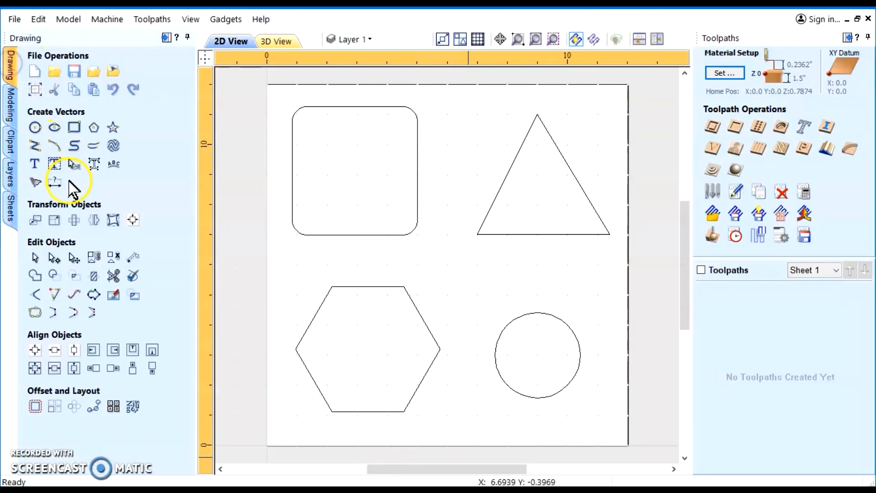
{"action": "left_click", "coordinate": [15, 19]}
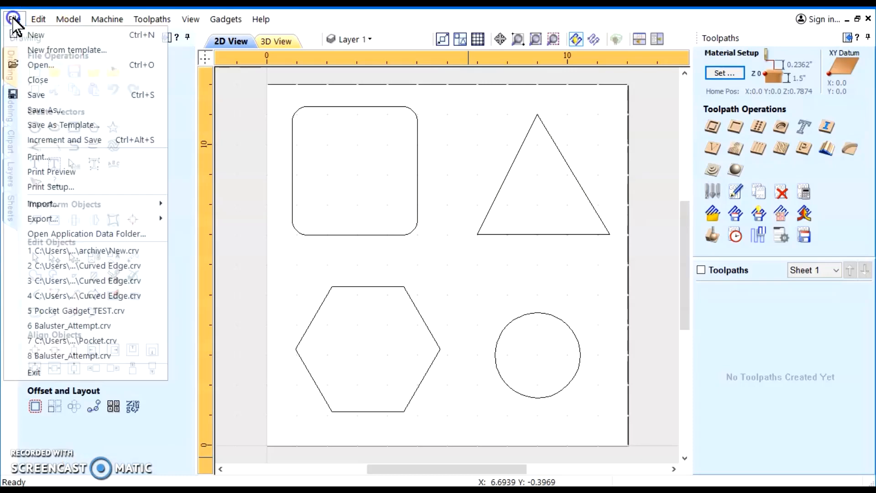
{"action": "left_click", "coordinate": [39, 80]}
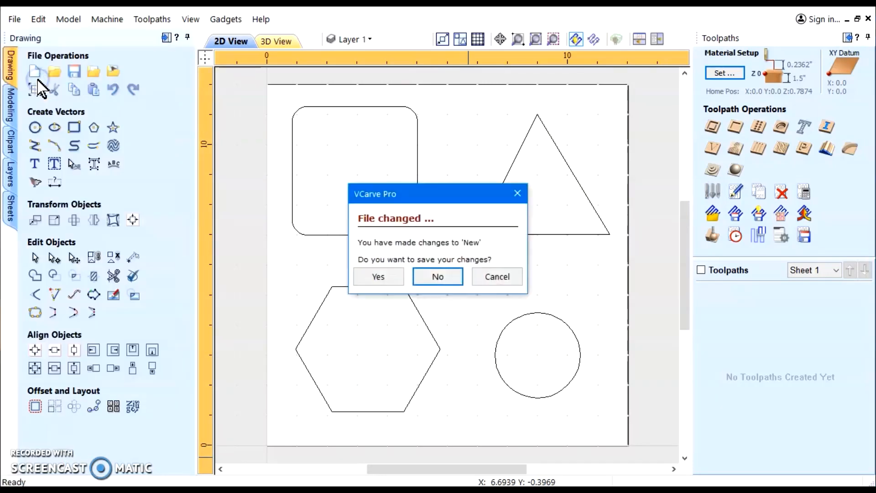
{"action": "left_click", "coordinate": [495, 277]}
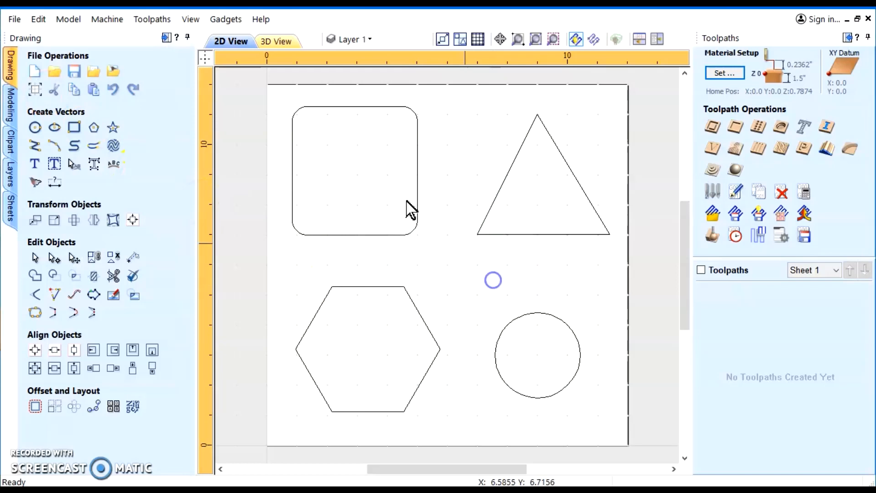
Save the drawing as test 1.crv on the Desktop
{"action": "left_click", "coordinate": [15, 19]}
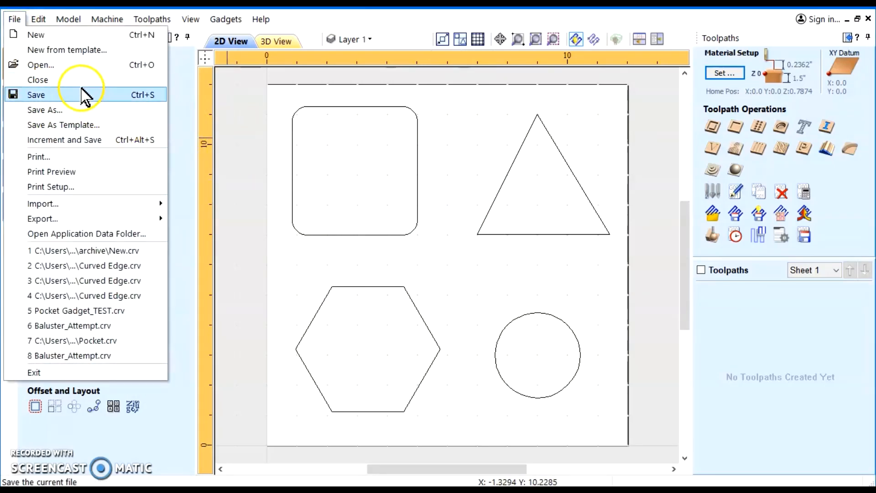
{"action": "left_click", "coordinate": [37, 95]}
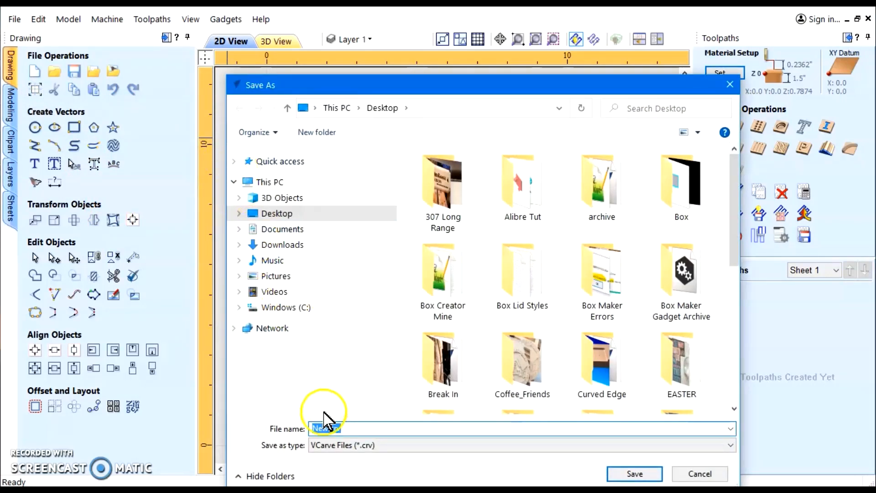
{"action": "left_click_drag", "start_coordinate": [326, 428], "coordinate": [310, 429]}
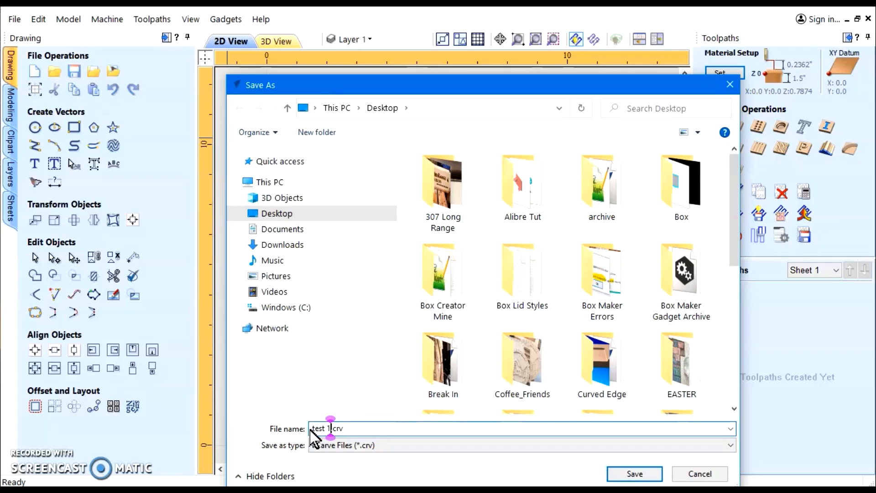
{"action": "key", "text": "Return"}
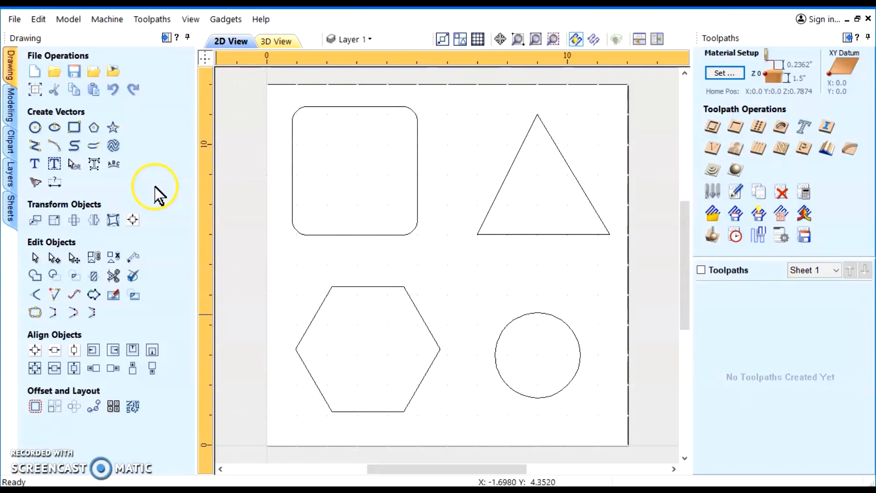
Close the file and create a new 12 by 12 inch job with default settings
{"action": "left_click", "coordinate": [15, 18]}
{"action": "left_click", "coordinate": [38, 80]}
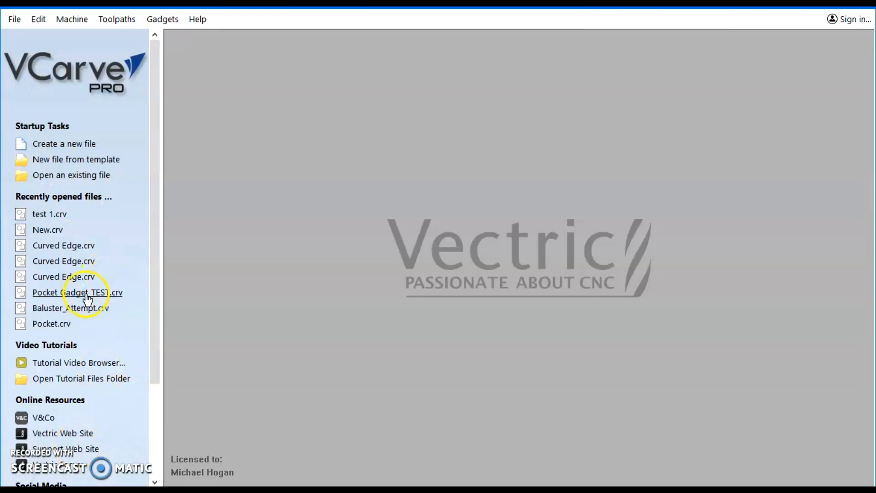
{"action": "left_click", "coordinate": [65, 145]}
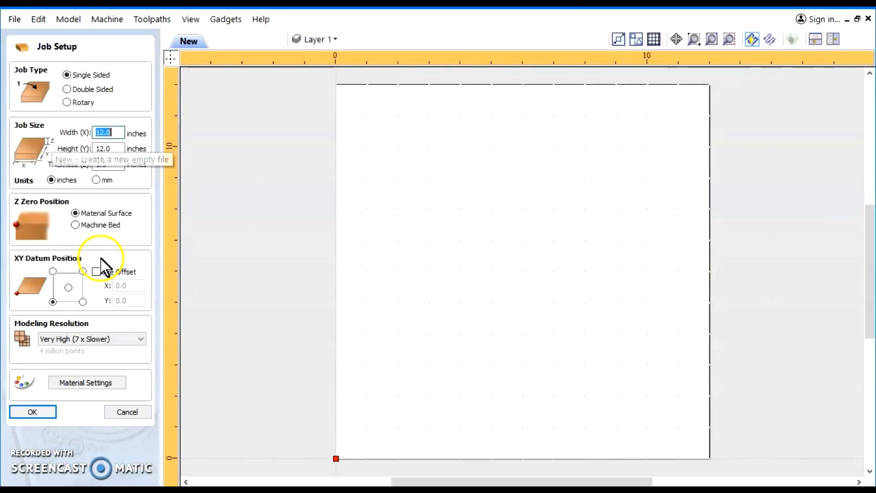
{"action": "left_click", "coordinate": [42, 412]}
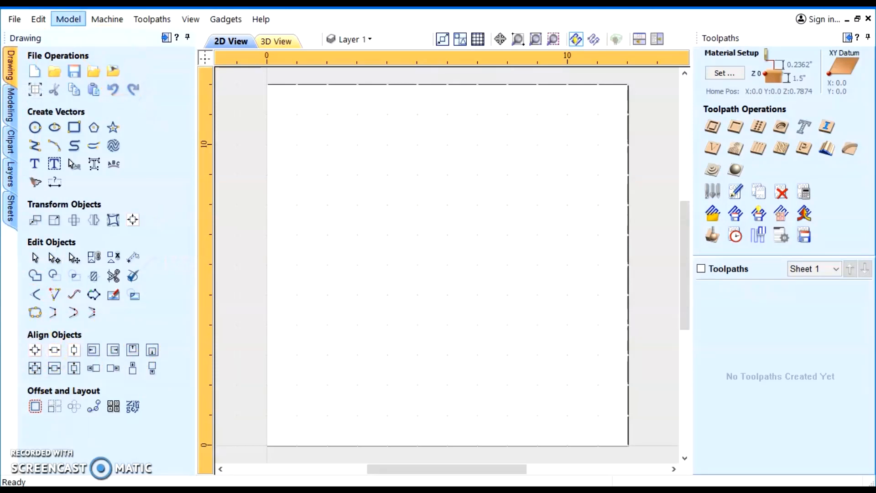
Close the new job without saving and open test 1.crv from the Desktop
{"action": "left_click", "coordinate": [15, 18]}
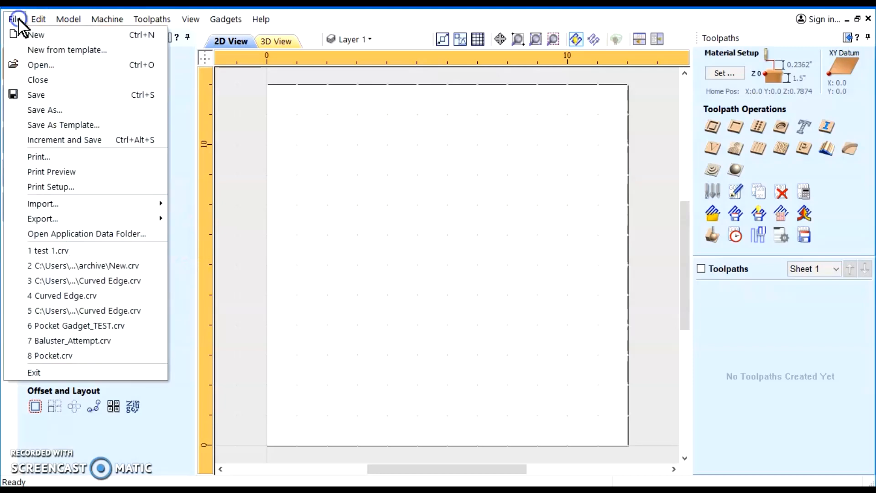
{"action": "left_click", "coordinate": [41, 80]}
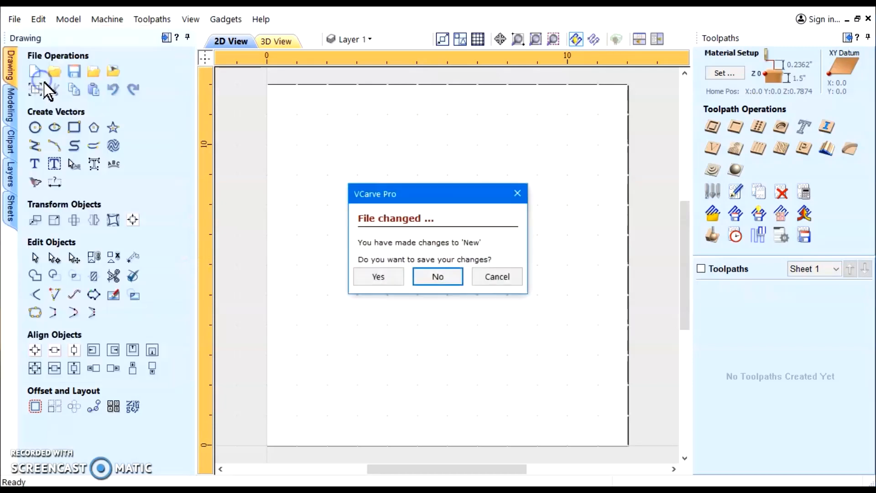
{"action": "left_click", "coordinate": [438, 277]}
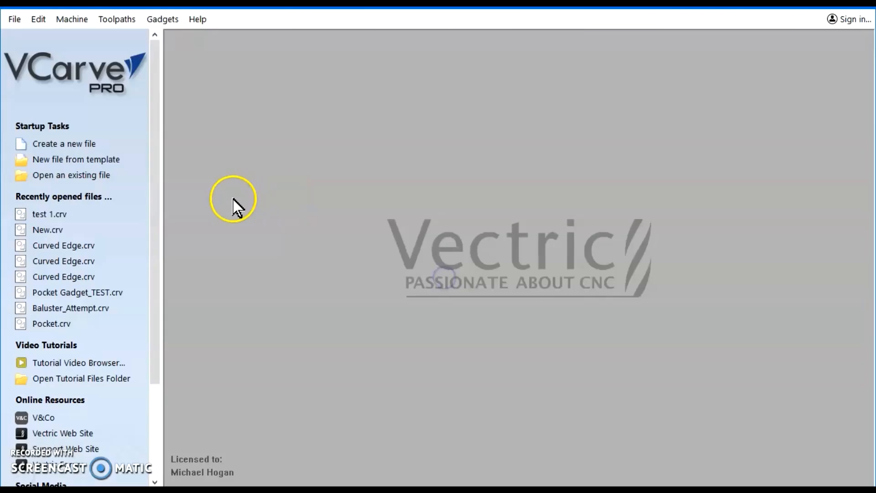
{"action": "left_click", "coordinate": [64, 182]}
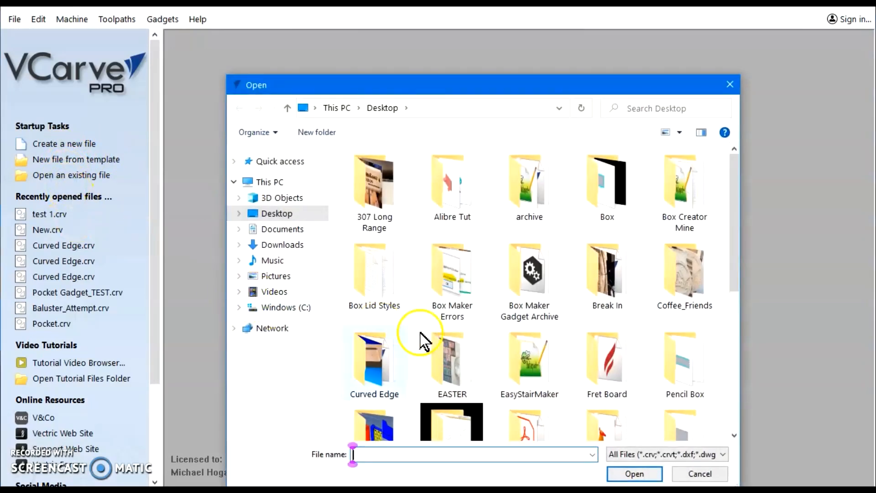
{"action": "scroll", "coordinate": [420, 340], "scroll_direction": "down", "scroll_amount": 10}
{"action": "left_click", "coordinate": [698, 308]}
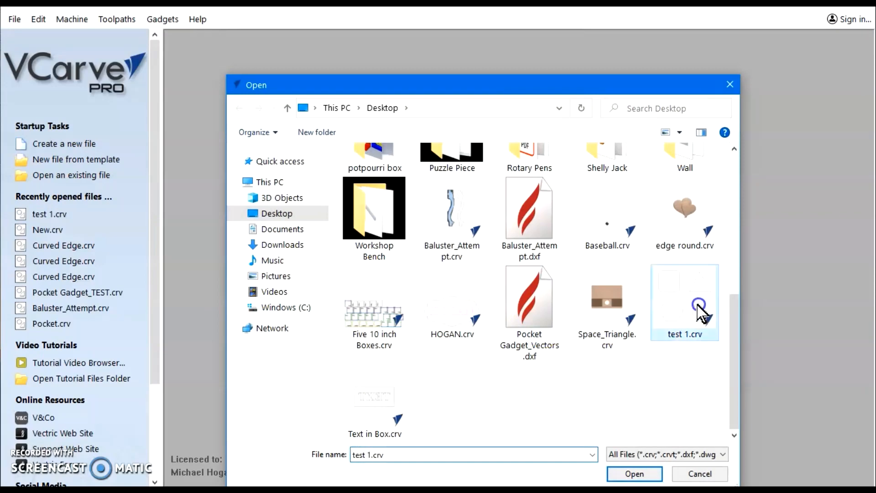
{"action": "left_click", "coordinate": [634, 474]}
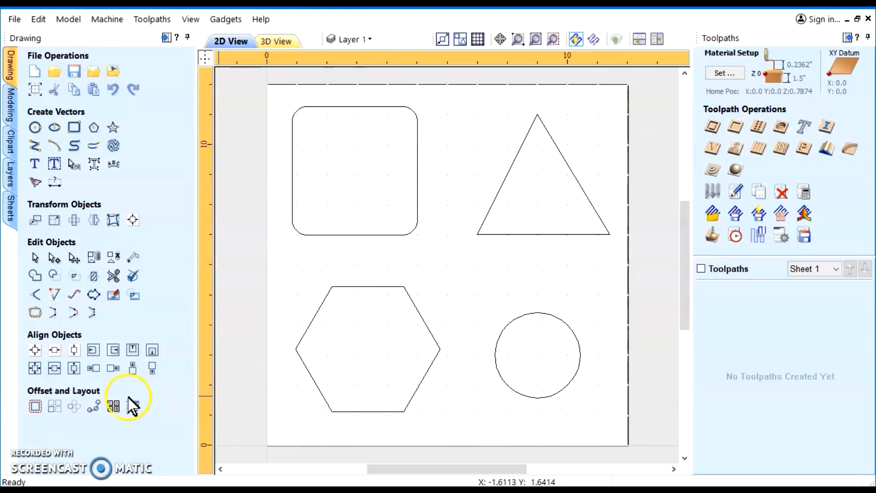
Select the circle then the hexagon and center the circle on the hexagon
{"action": "left_click", "coordinate": [446, 358]}
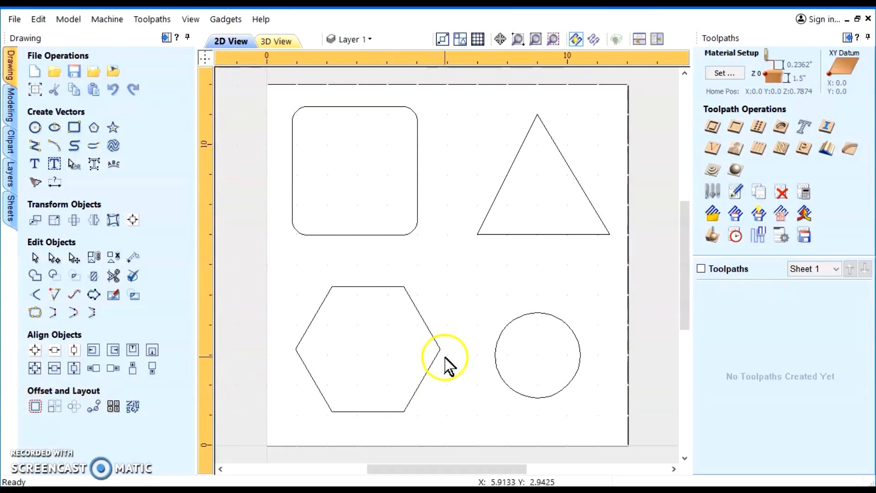
{"action": "left_click", "coordinate": [497, 343]}
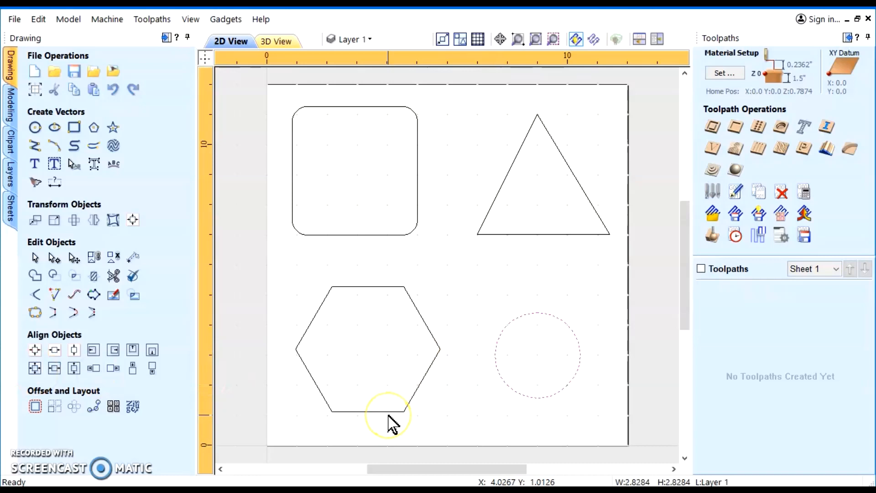
{"action": "left_click", "coordinate": [396, 411], "text": "shift"}
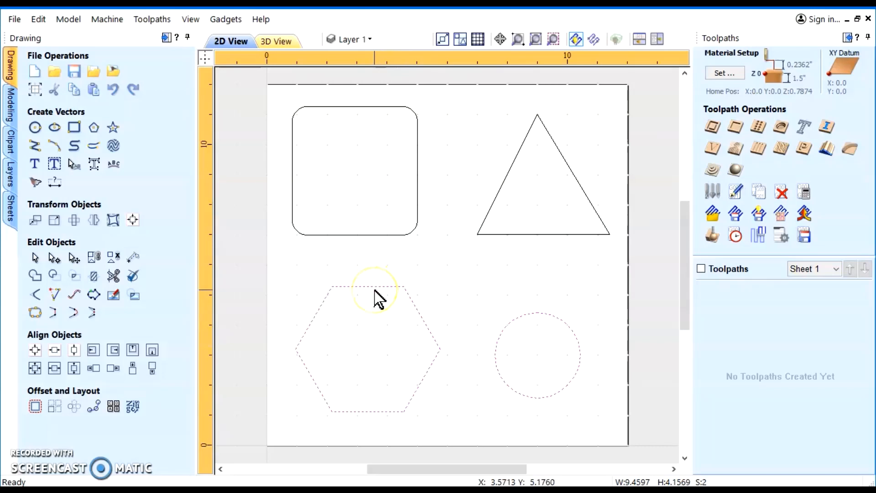
{"action": "left_click", "coordinate": [35, 369]}
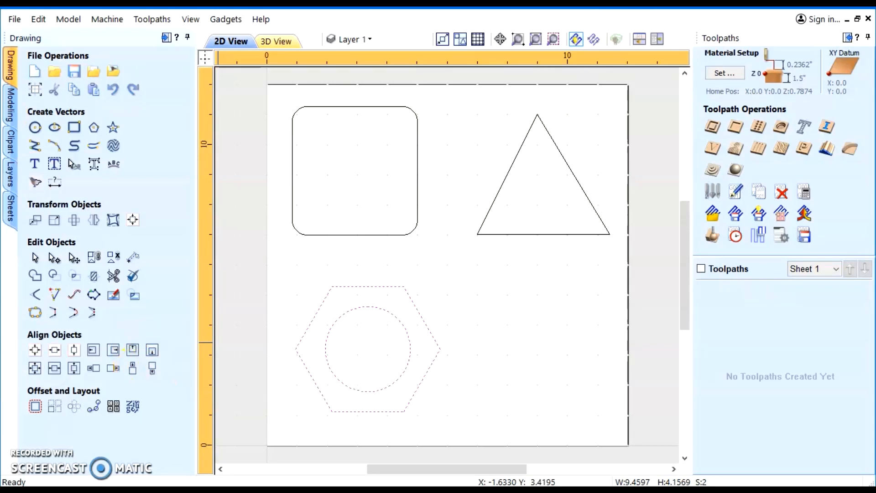
Undo the centering of the circle
{"action": "left_click", "coordinate": [67, 21]}
{"action": "left_click", "coordinate": [37, 19]}
{"action": "left_click", "coordinate": [69, 32]}
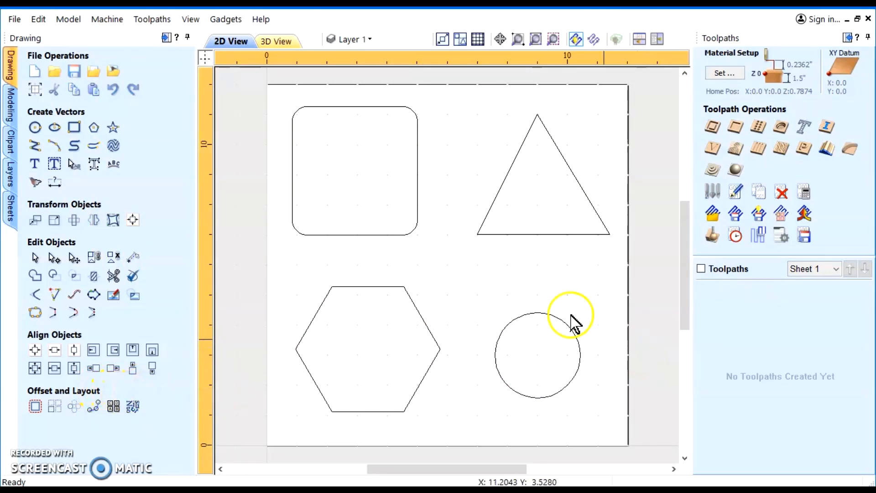
Select the circle then the hexagon and align the circle below the hexagon's bottom outside edge
{"action": "left_click", "coordinate": [551, 315]}
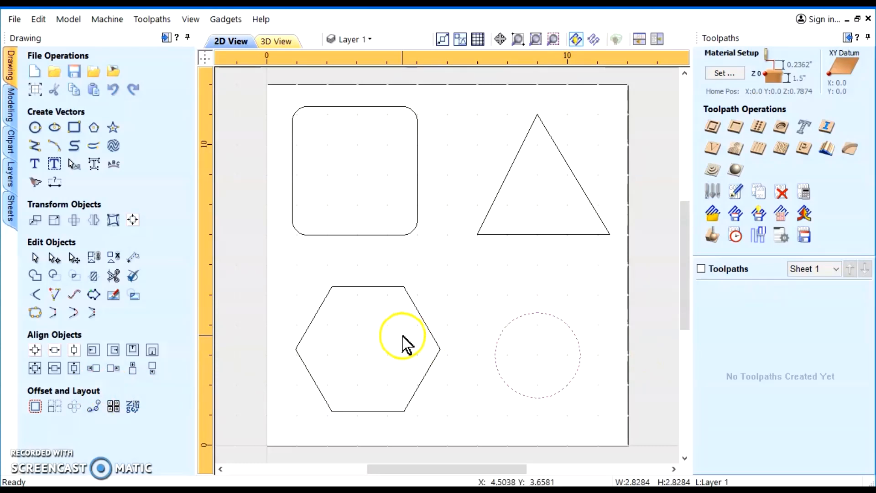
{"action": "left_click", "coordinate": [425, 324], "text": "shift"}
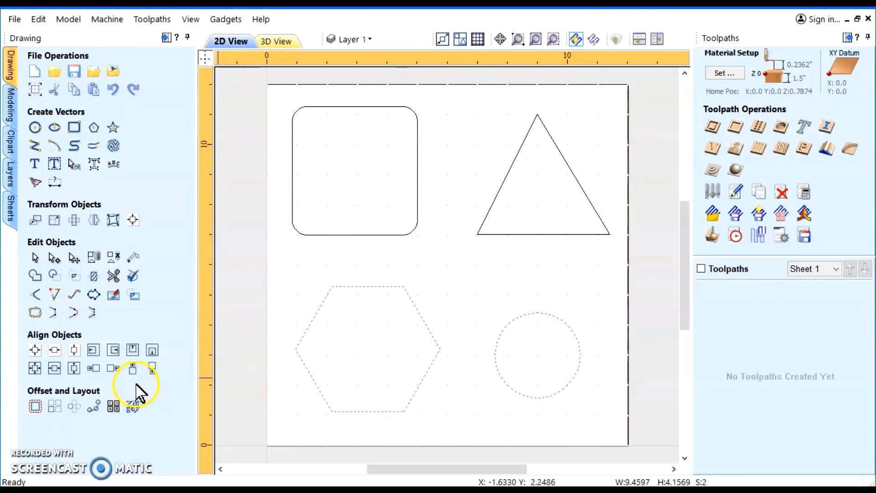
{"action": "left_click", "coordinate": [153, 369]}
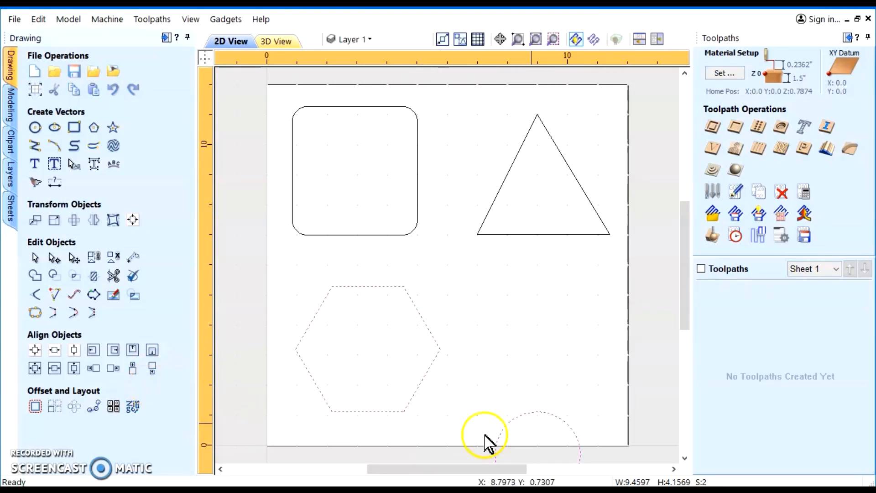
{"action": "left_click", "coordinate": [120, 352]}
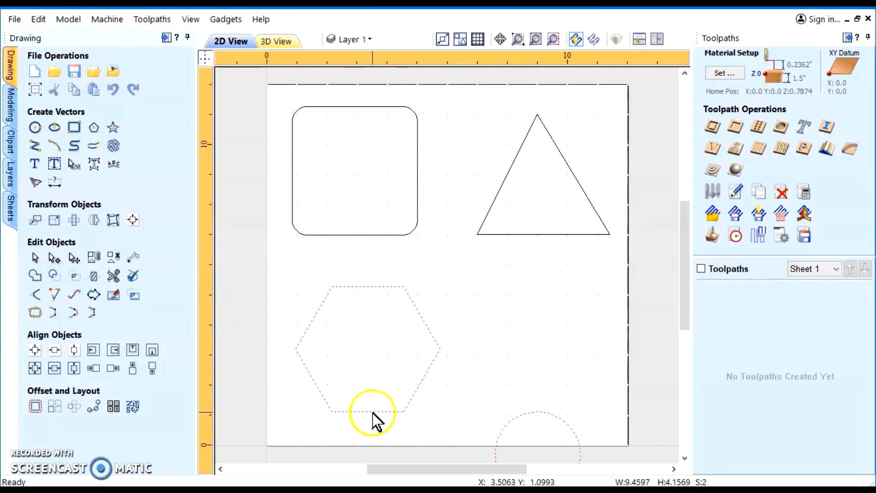
Center the circle horizontally below the hexagon, then review the Alignment Tools dialog and close it
{"action": "left_click", "coordinate": [54, 370]}
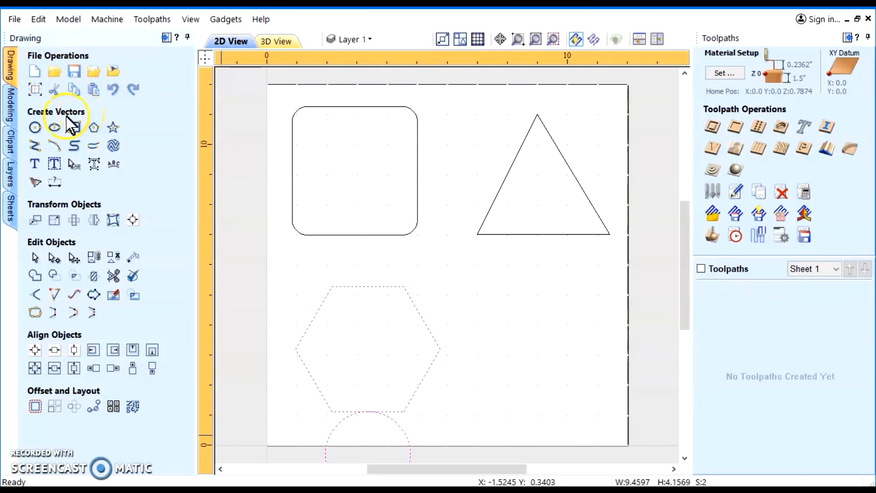
{"action": "left_click", "coordinate": [135, 220]}
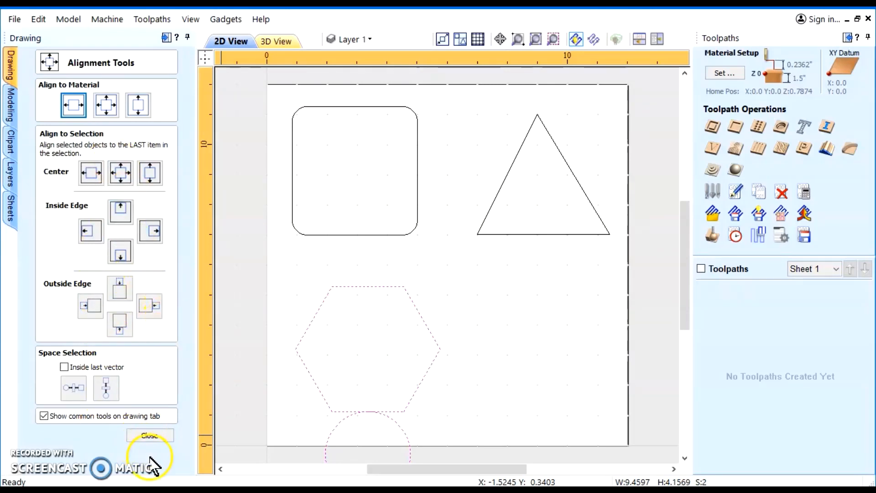
{"action": "left_click", "coordinate": [154, 435]}
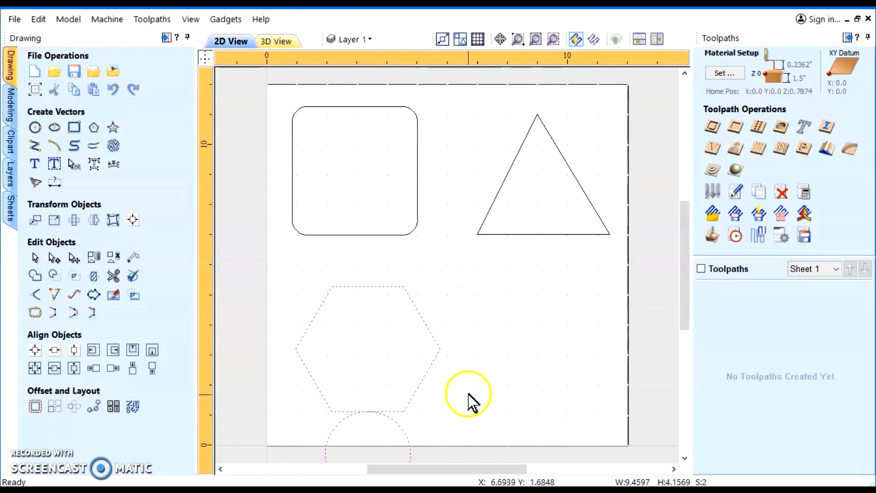
Select only the circle and center it on the material
{"action": "left_click", "coordinate": [525, 388]}
{"action": "left_click", "coordinate": [401, 431]}
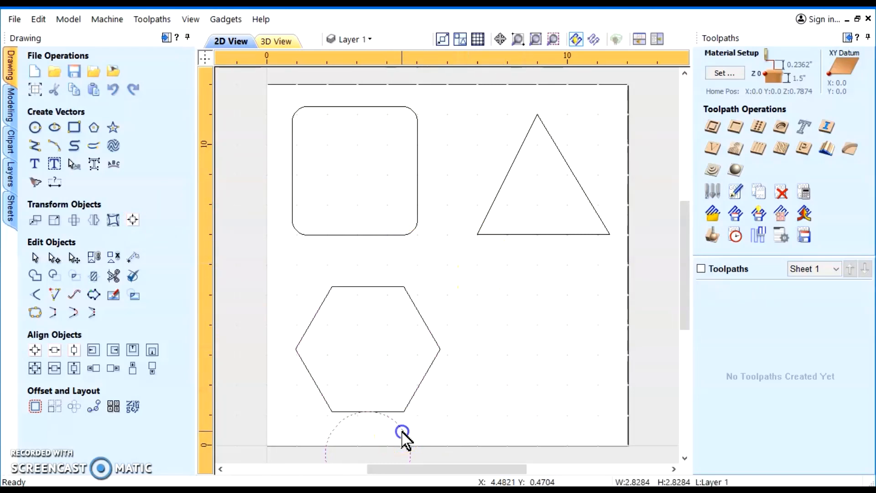
{"action": "left_click", "coordinate": [33, 352]}
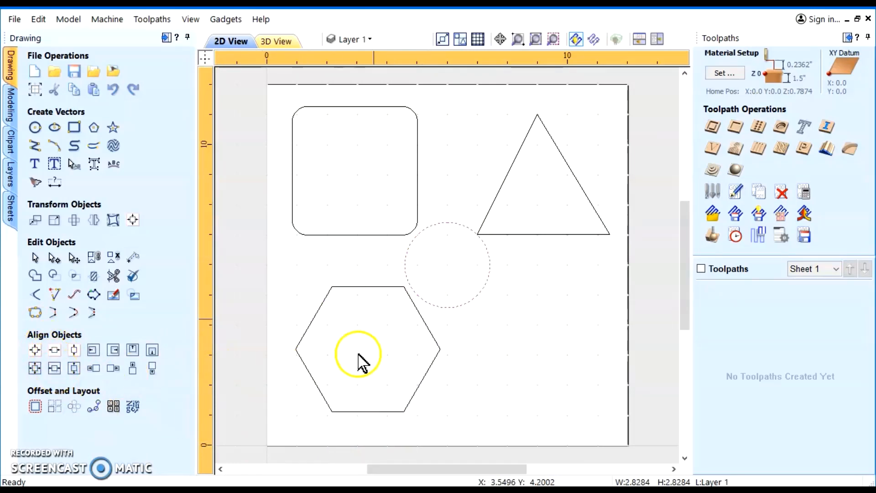
Center the hexagon and then the rounded rectangle on the material
{"action": "left_click", "coordinate": [369, 287]}
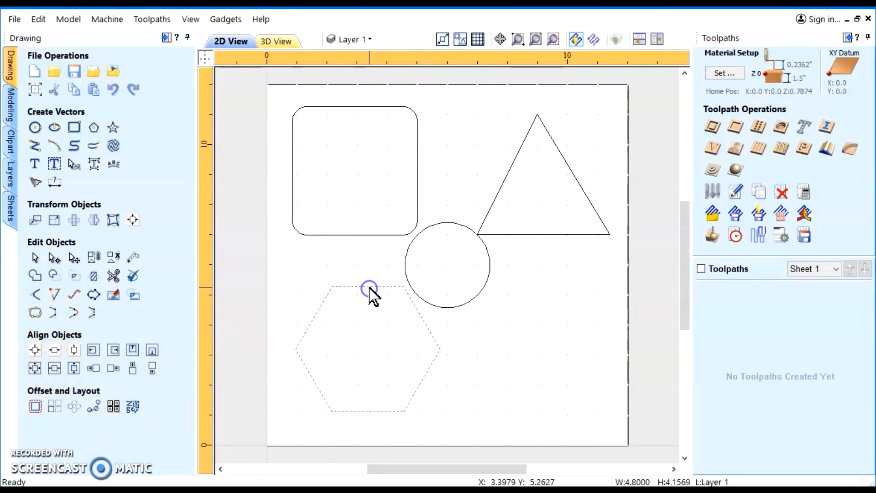
{"action": "left_click", "coordinate": [35, 350]}
{"action": "left_click", "coordinate": [328, 235]}
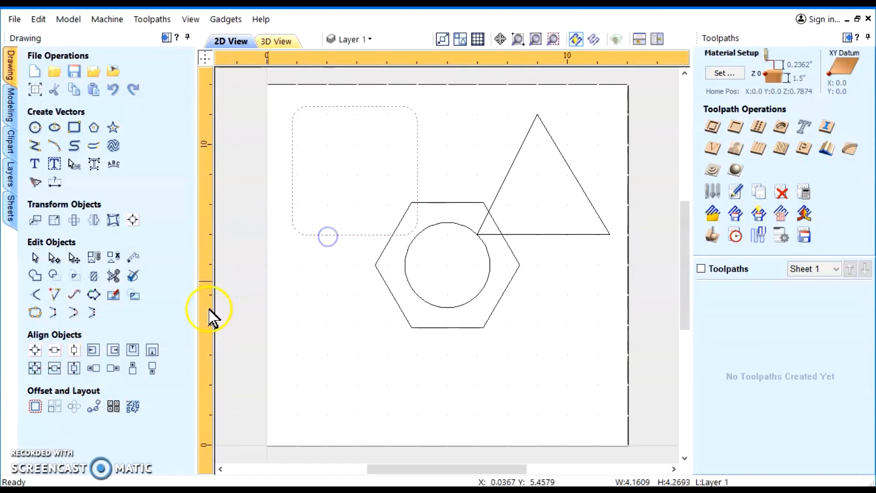
{"action": "left_click", "coordinate": [35, 350]}
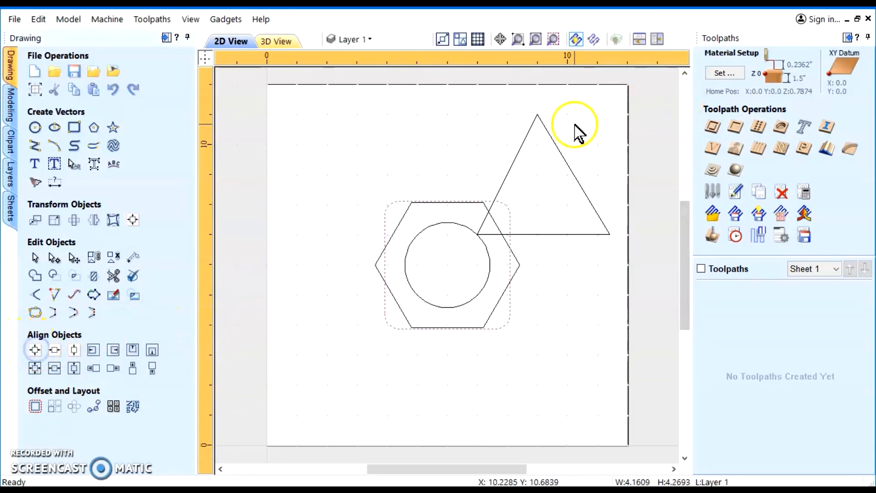
Center the triangle on the material and clear the selection
{"action": "left_click", "coordinate": [554, 145]}
{"action": "left_click", "coordinate": [34, 350]}
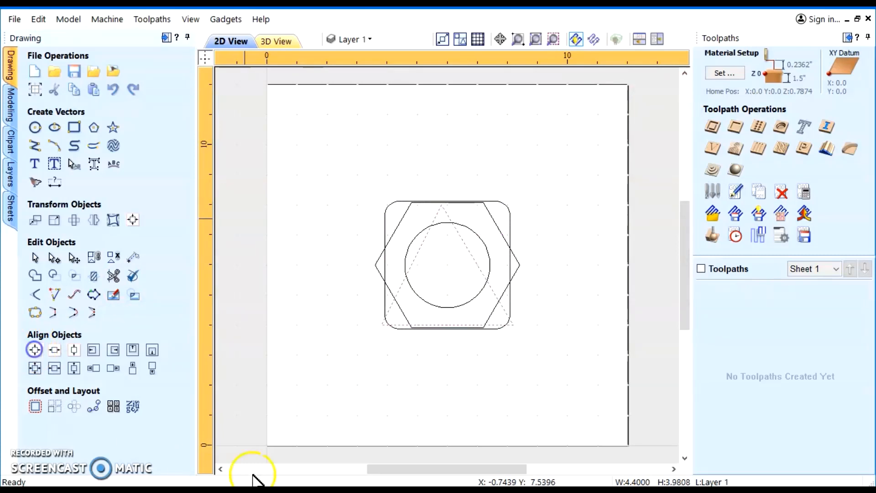
{"action": "left_click", "coordinate": [478, 417]}
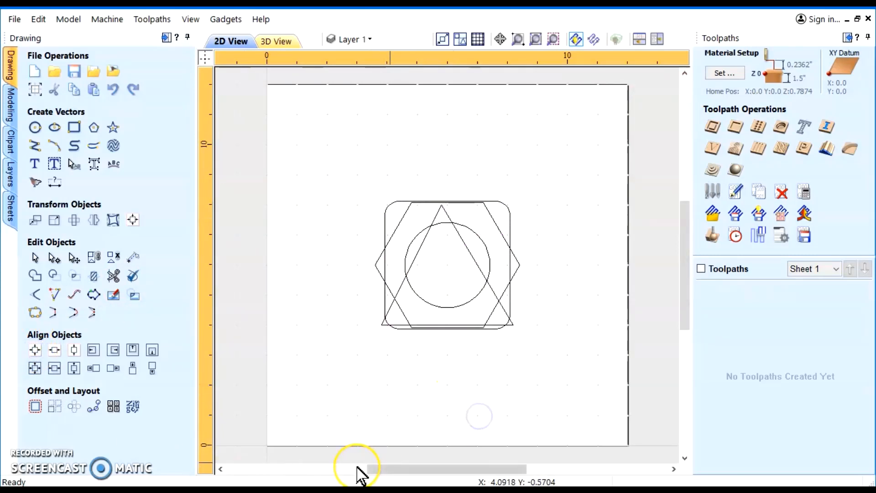